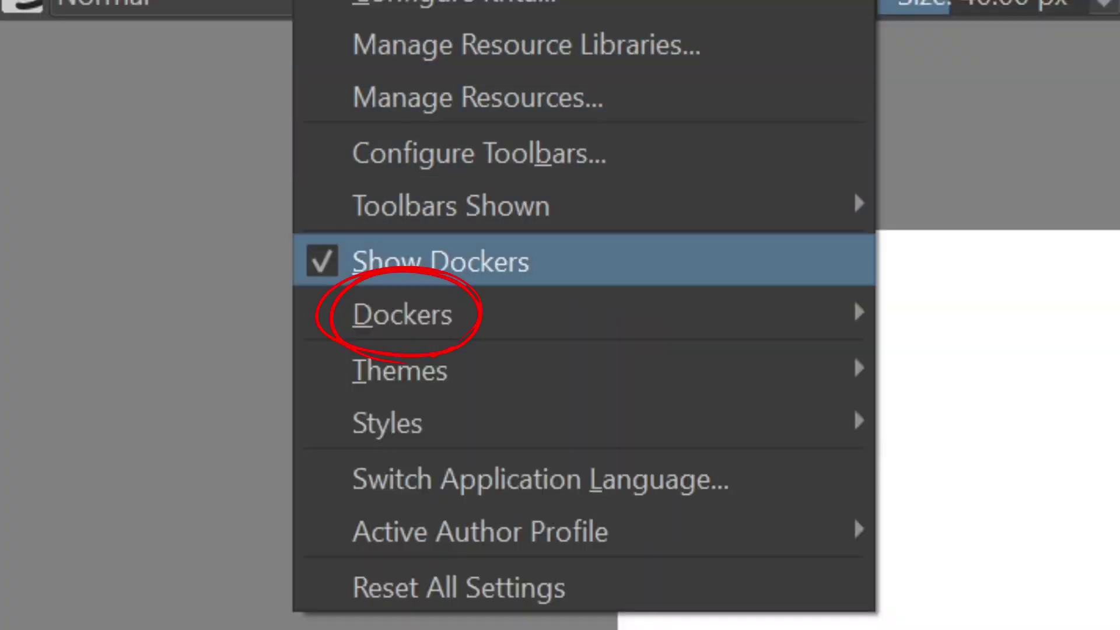
mouse_move(853, 296)
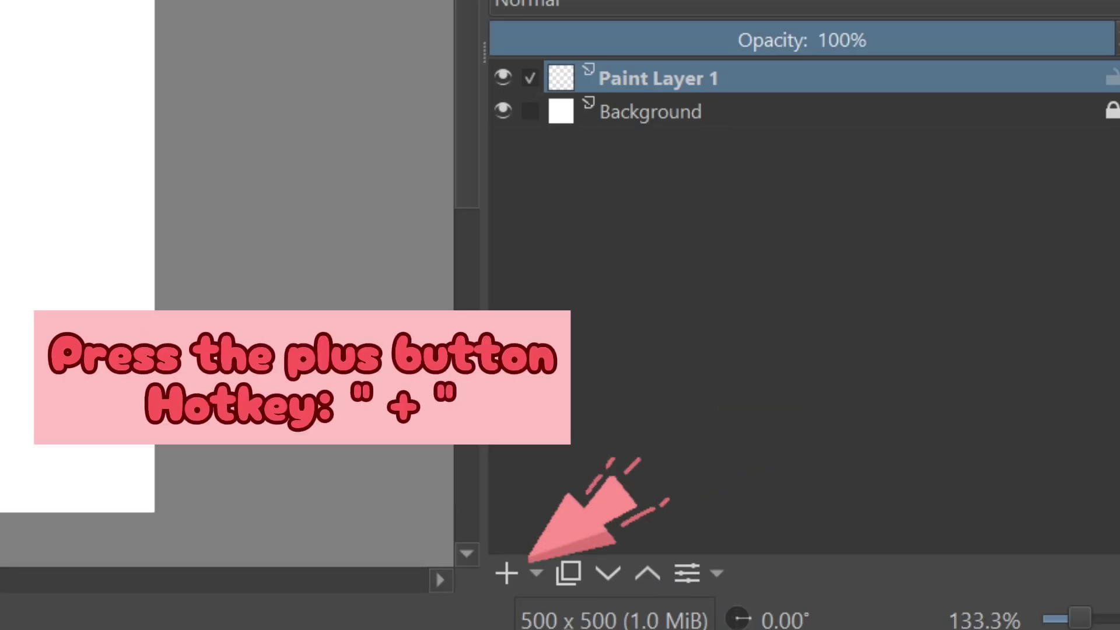
- Add a new paint layer and paint a thick pink zigzag across the canvas
key("plus")
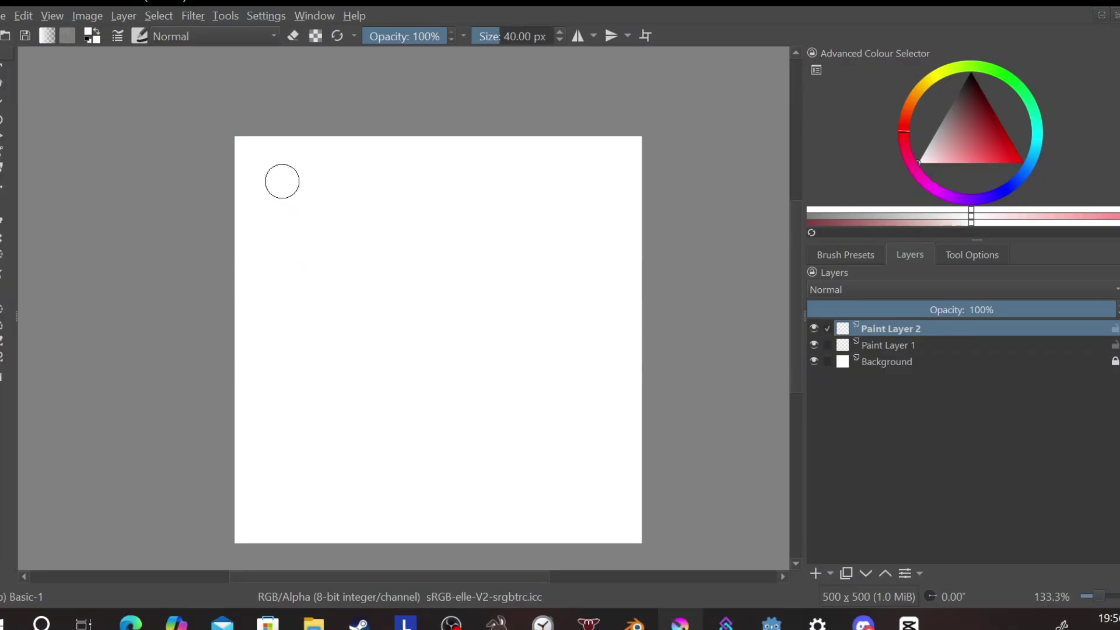
key("x")
key("BackSpace")
mouse_move(276, 207)
left_mouse_down()
mouse_move(359, 164)
mouse_move(265, 289)
mouse_move(369, 262)
mouse_move(459, 267)
mouse_move(348, 399)
mouse_move(528, 358)
mouse_move(432, 473)
mouse_move(605, 435)
mouse_move(606, 473)
mouse_move(590, 493)
left_mouse_up()
- Paint a green zigzag on another new layer, then toggle both layers' visibility
left_click(816, 574)
mouse_move(262, 502)
left_mouse_down()
mouse_move(362, 438)
mouse_move(540, 393)
mouse_move(443, 320)
mouse_move(585, 248)
mouse_move(480, 205)
mouse_move(615, 165)
left_mouse_up()
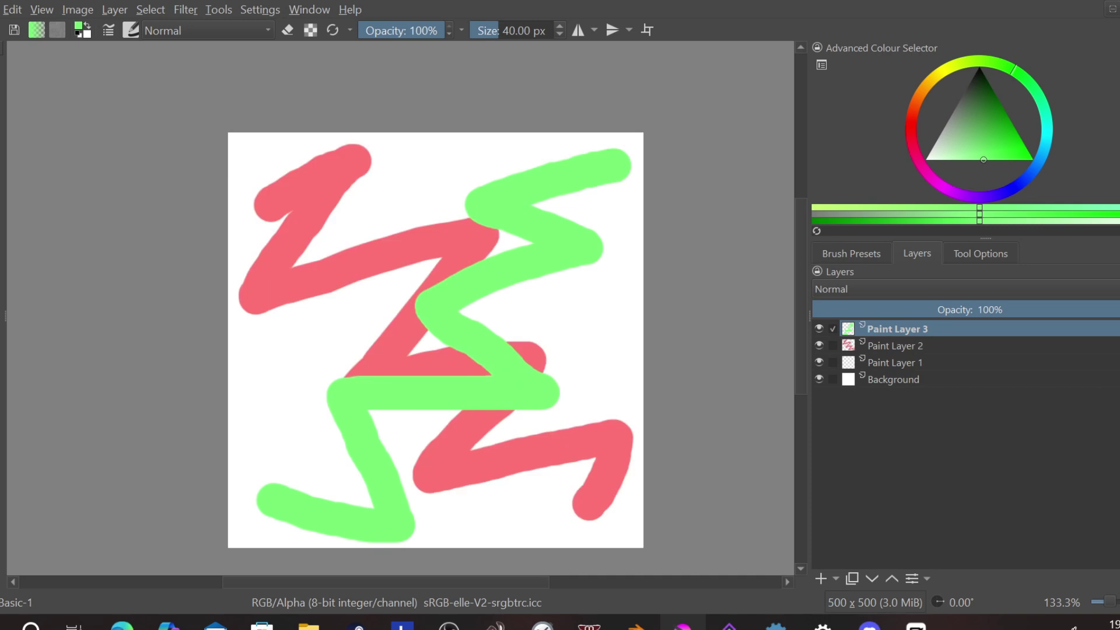
left_click(819, 328)
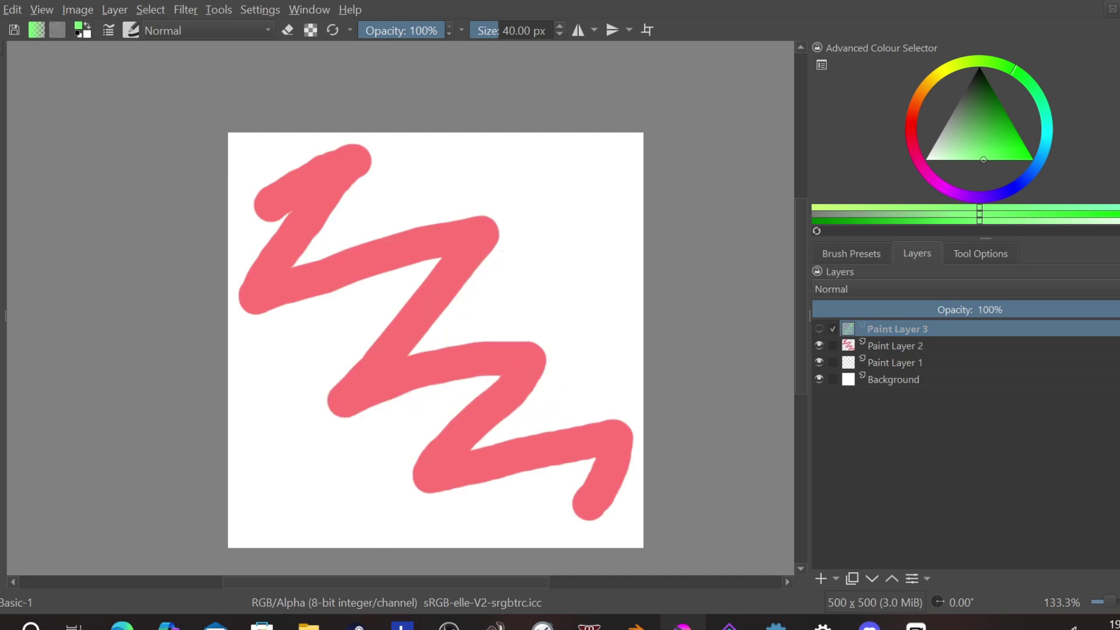
left_click(819, 328)
left_click(819, 345)
left_click(819, 345)
left_click(819, 328)
left_click(819, 328)
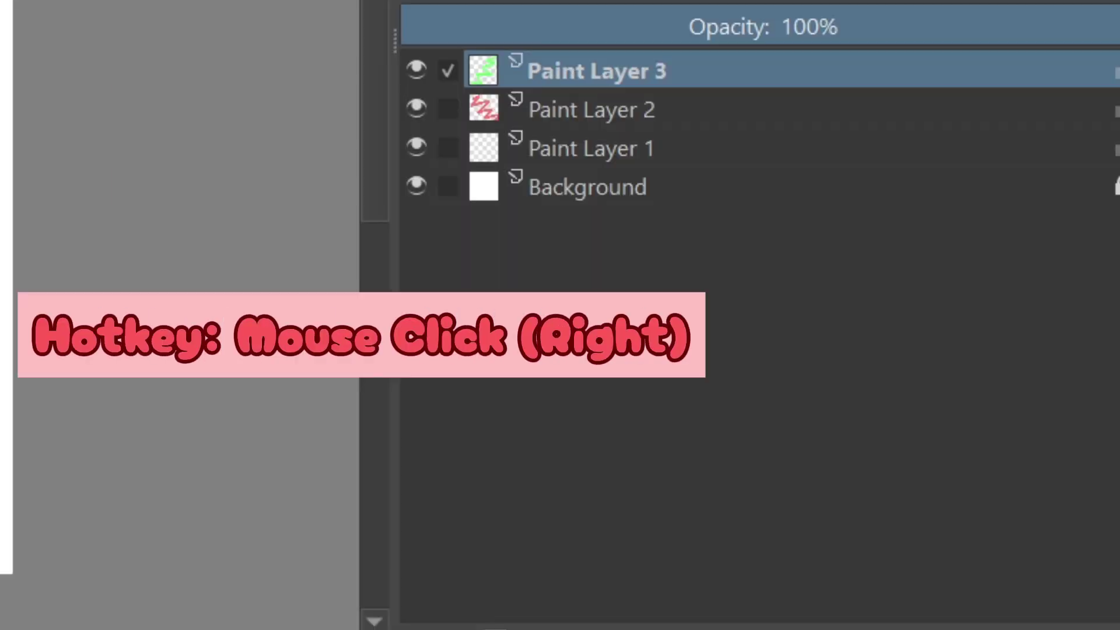
- Merge the green zigzag's Paint Layer 3 down into Paint Layer 2
right_click(591, 72)
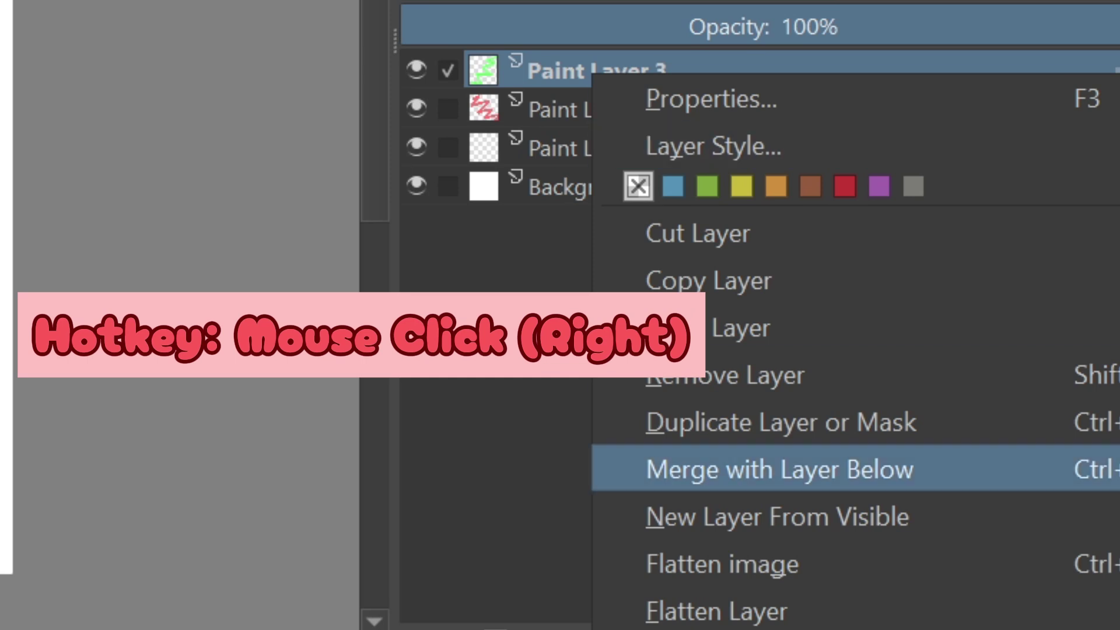
left_click(776, 469)
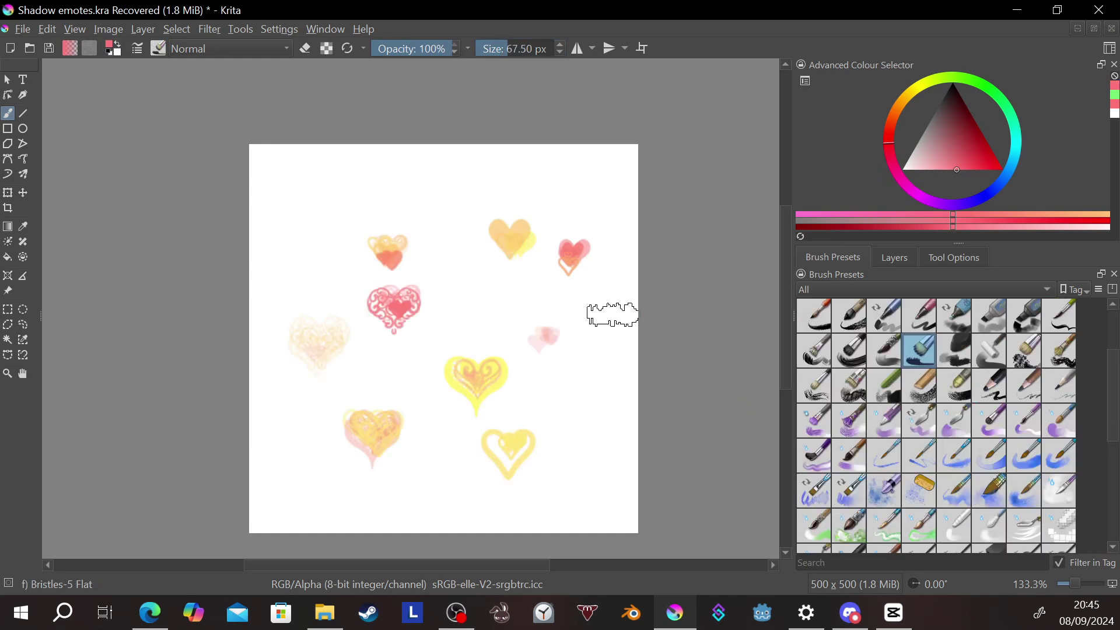
- Draw pink strokes and pencil dashes, then set the brush size to about 27 px
mouse_move(635, 315)
left_mouse_down()
mouse_move(492, 399)
mouse_move(278, 387)
mouse_move(513, 285)
left_mouse_up()
left_click_drag(474, 173, 505, 166)
left_click_drag(481, 183, 535, 181)
mouse_move(547, 175)
left_mouse_down()
mouse_move(555, 195)
mouse_move(570, 169)
mouse_move(546, 166)
left_mouse_up()
key("bracketright")
key("bracketright")
key("bracketright")
key("bracketright")
key("bracketright")
key("bracketright")
key("bracketright")
key("bracketright")
key("bracketright")
key("bracketleft")
key("bracketleft")
key("bracketleft")
key("bracketleft")
key("bracketleft")
key("bracketleft")
key("bracketleft")
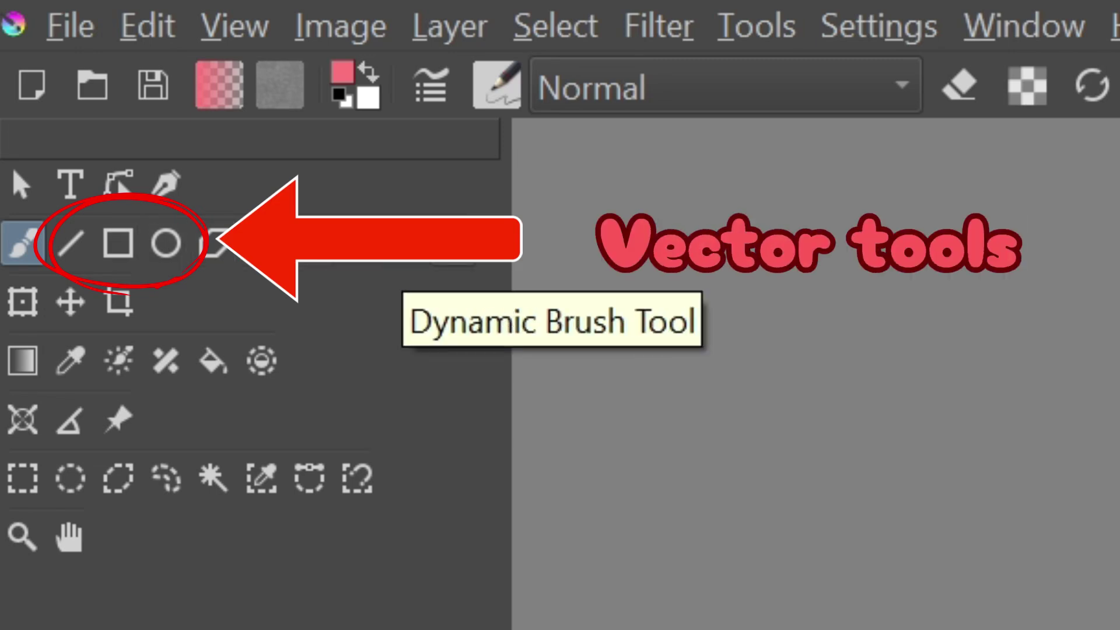
- Draw a straight pink line, then a pink rectangle and circle across the canvas
left_click_drag(376, 464, 613, 193)
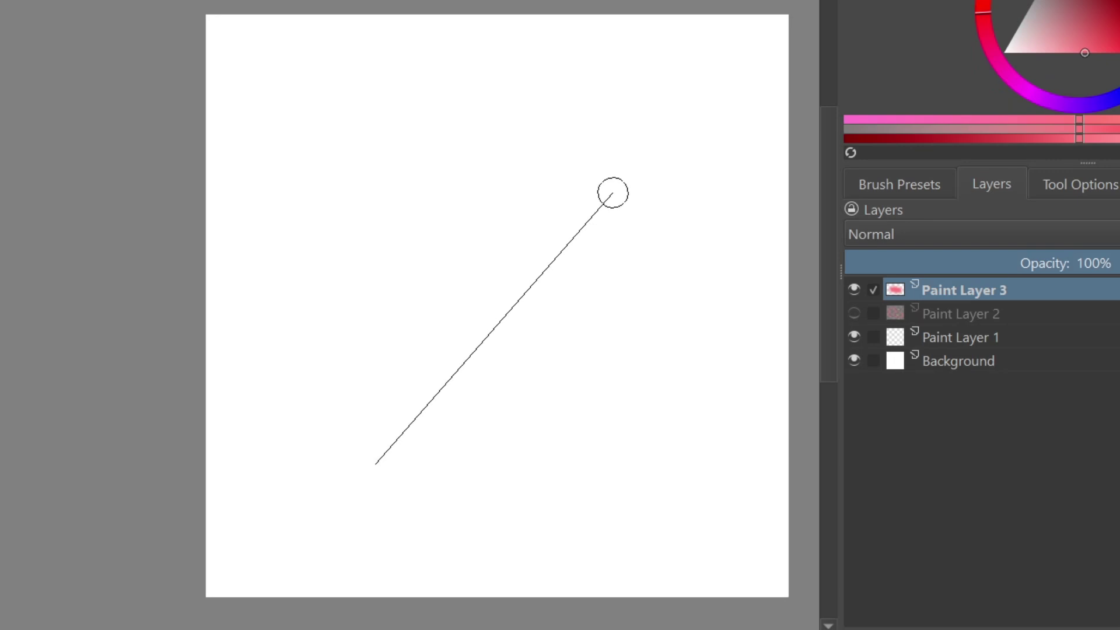
left_click_drag(225, 35, 762, 561)
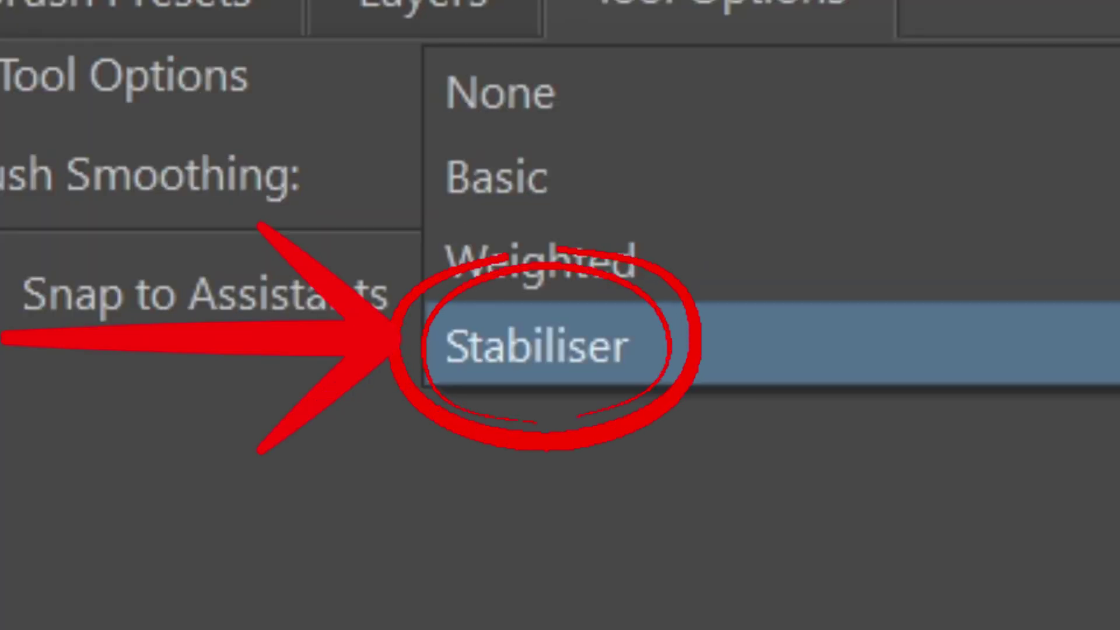
- Switch Brush Smoothing to Stabiliser and draw a smooth purple ring
left_click(537, 344)
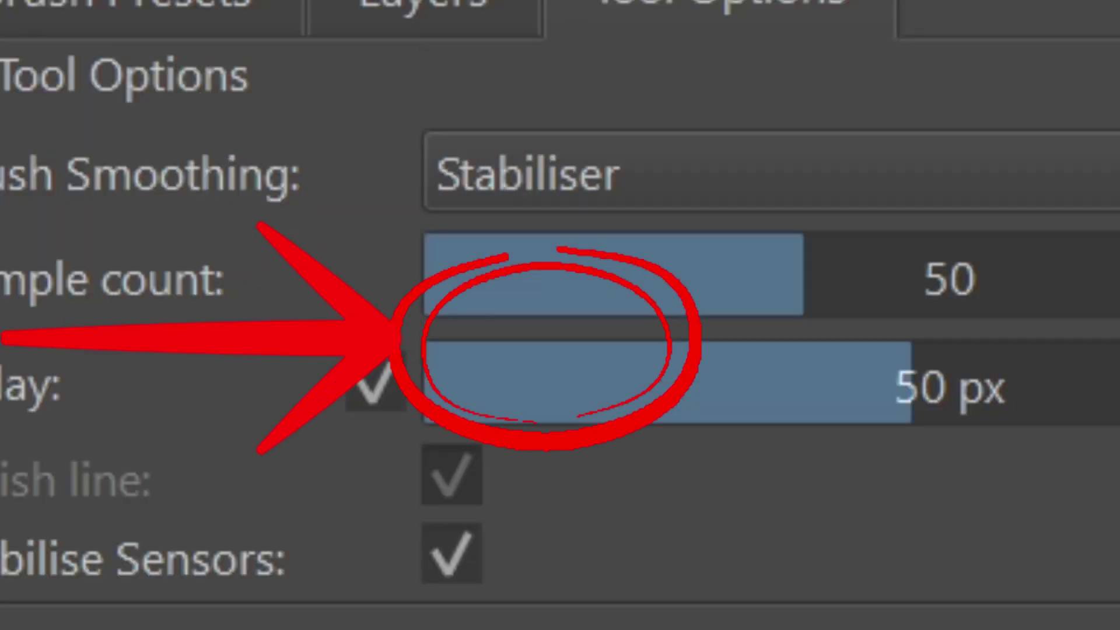
mouse_move(480, 158)
left_mouse_down()
mouse_move(554, 270)
mouse_move(364, 345)
mouse_move(642, 320)
mouse_move(332, 155)
left_mouse_up()
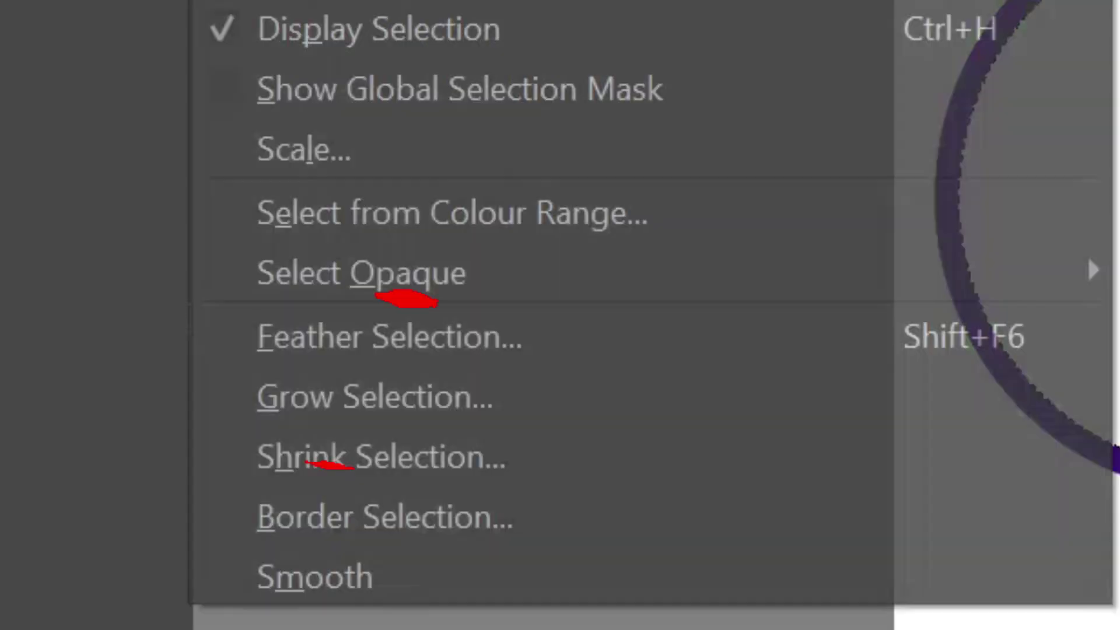
- Grow the ring's interior selection by 1 px and fill it with pink
key("Return")
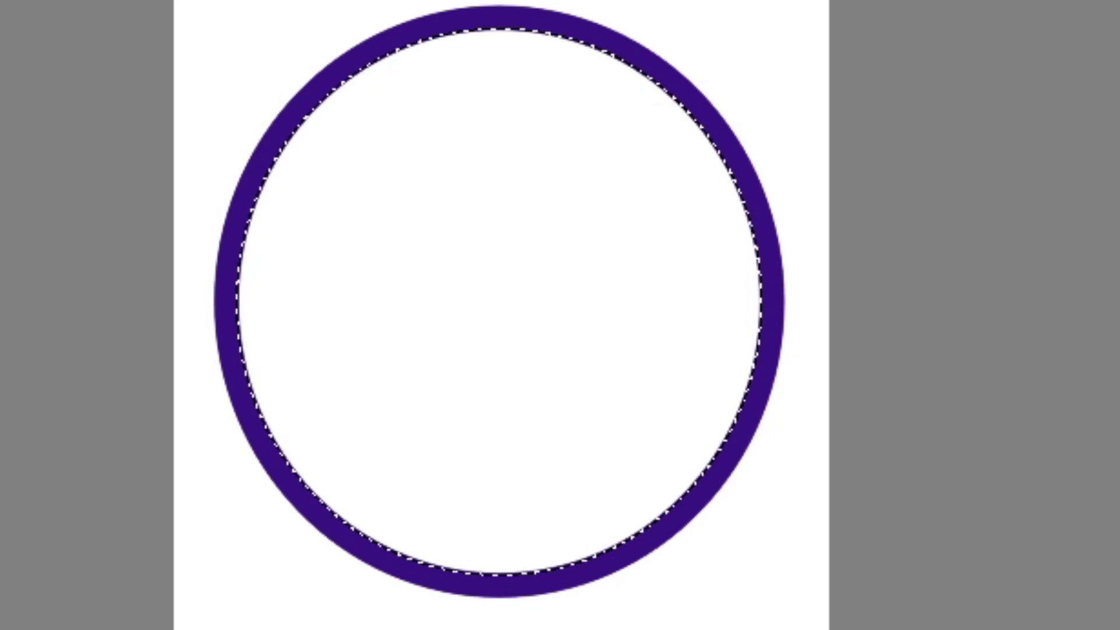
key("shift+BackSpace")
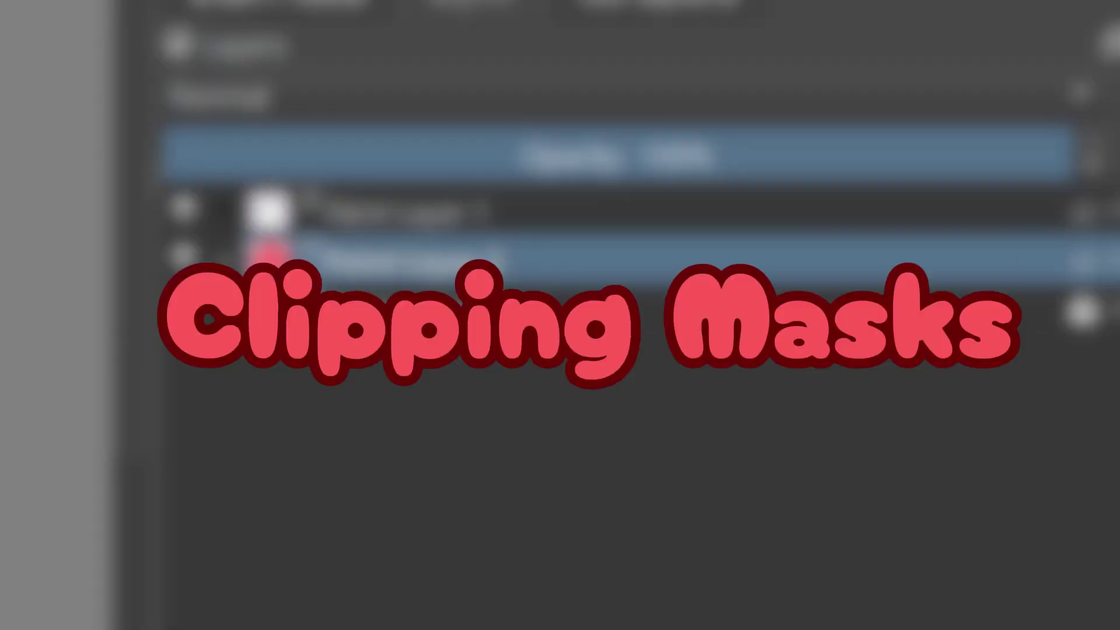
- Add a new layer and group it with the pink circle's Paint Layer 2
key("plus")
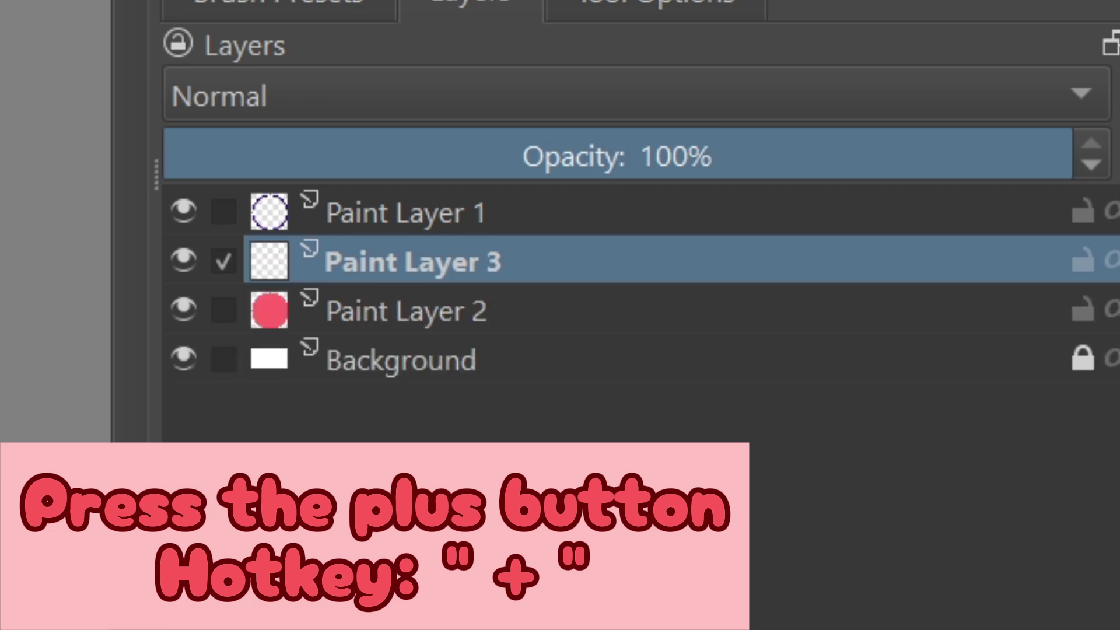
left_click(406, 310, "shift")
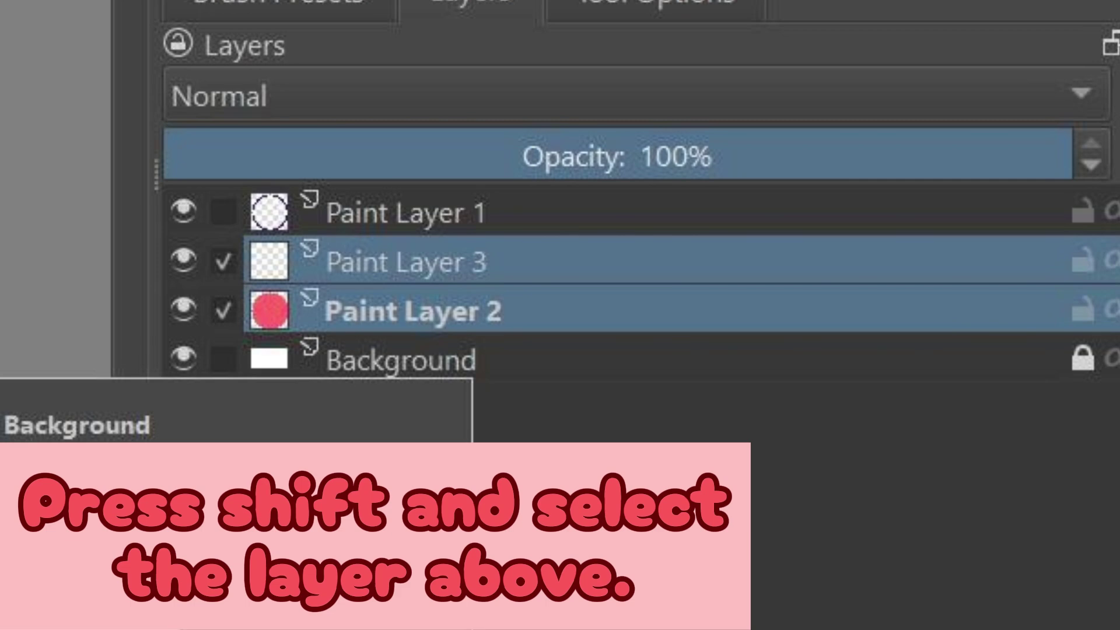
key("ctrl+g")
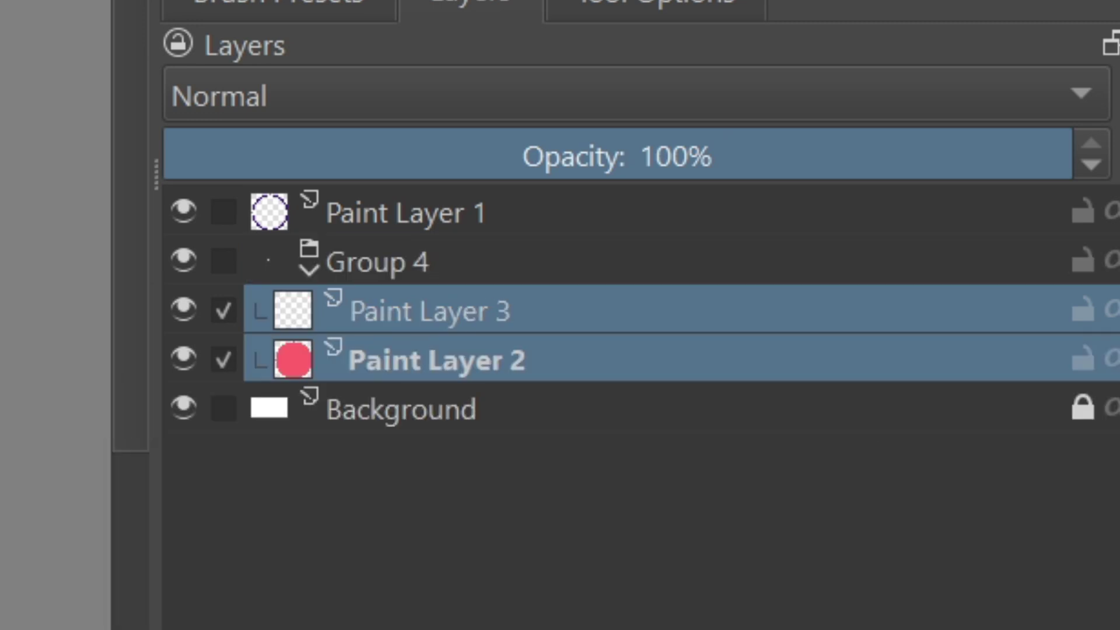
- Paint blue shading clipped to the circle's right edge and bottom
left_click(429, 311)
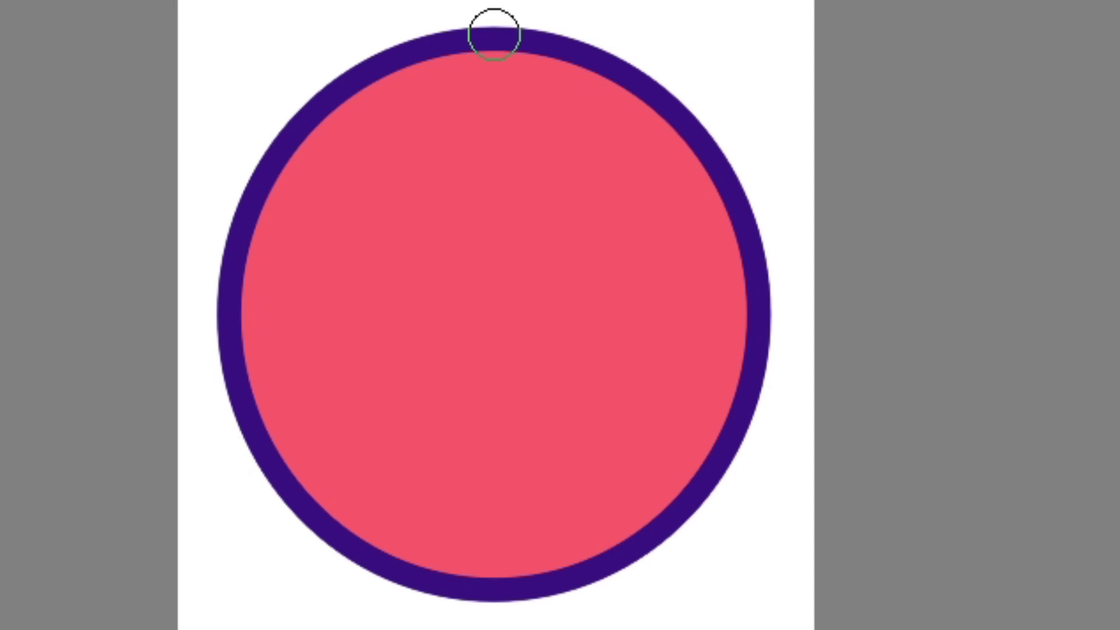
mouse_move(494, 34)
left_mouse_down()
mouse_move(632, 115)
mouse_move(712, 303)
mouse_move(534, 572)
left_mouse_up()
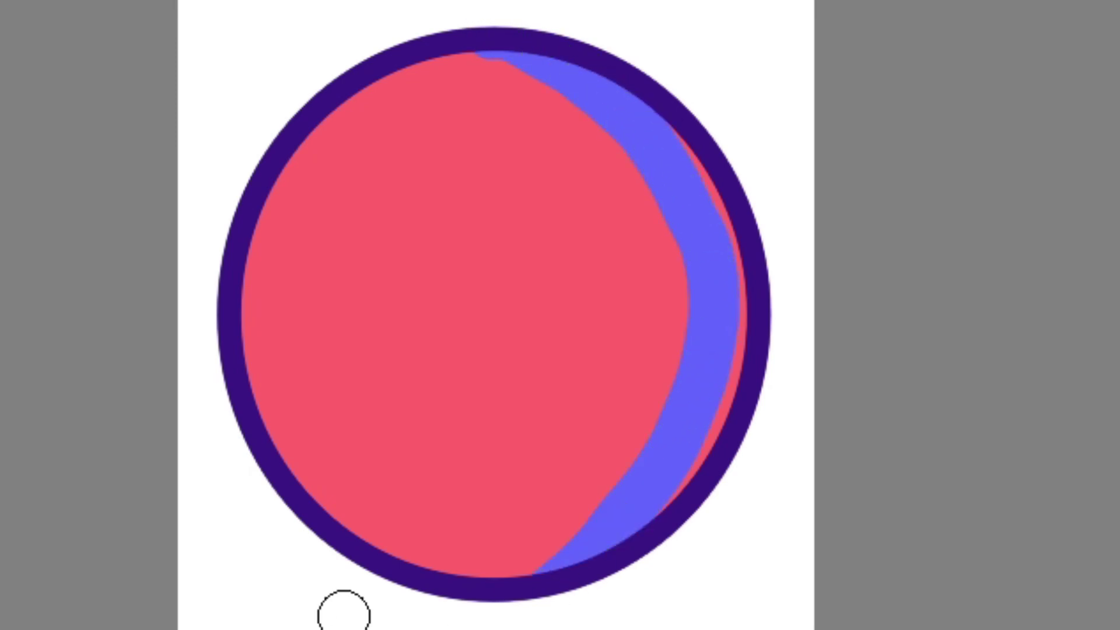
mouse_move(410, 566)
left_mouse_down()
mouse_move(552, 530)
mouse_move(637, 411)
mouse_move(663, 263)
mouse_move(576, 122)
mouse_move(473, 12)
mouse_move(537, 29)
mouse_move(718, 218)
mouse_move(732, 378)
mouse_move(497, 598)
left_mouse_up()
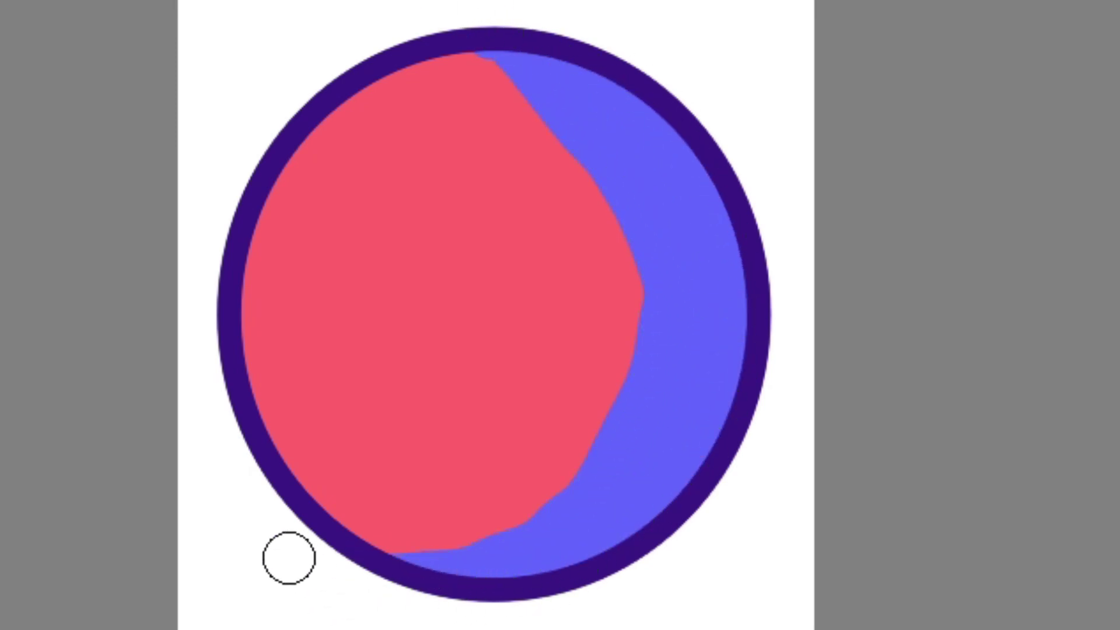
left_click_drag(338, 569, 482, 548)
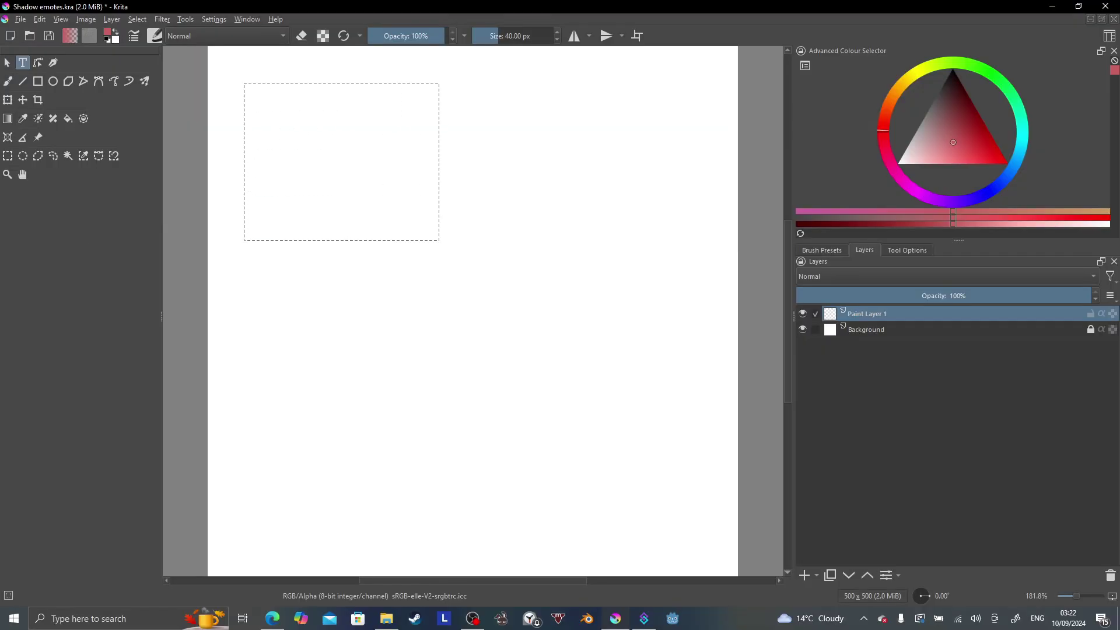
- Create a text box and delete its placeholder text
left_click_drag(439, 241, 710, 252)
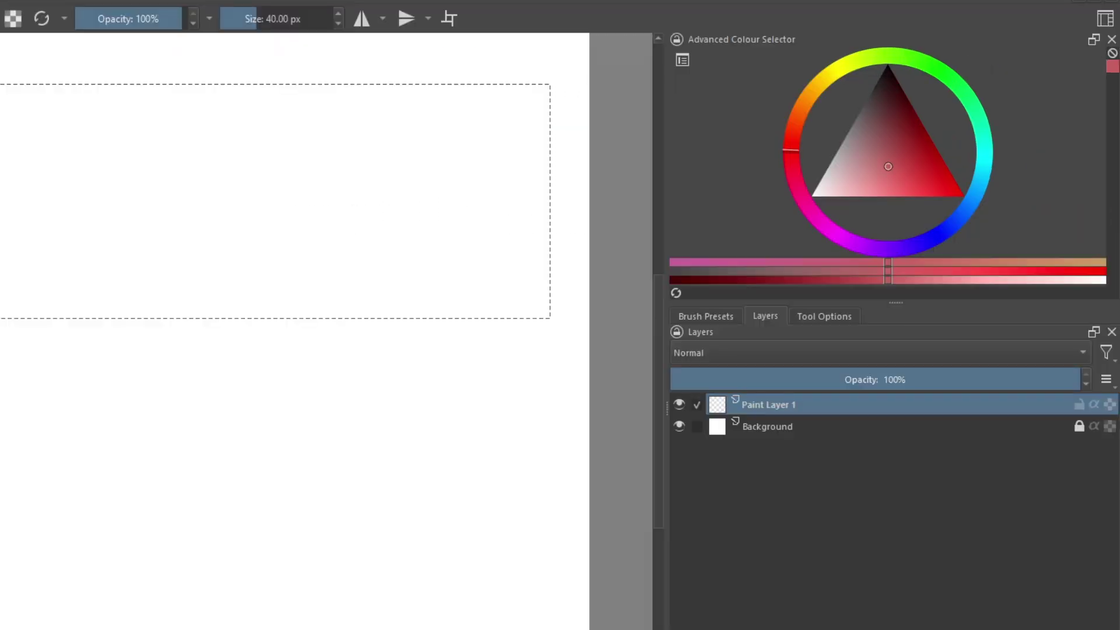
left_click_drag(550, 317, 550, 318)
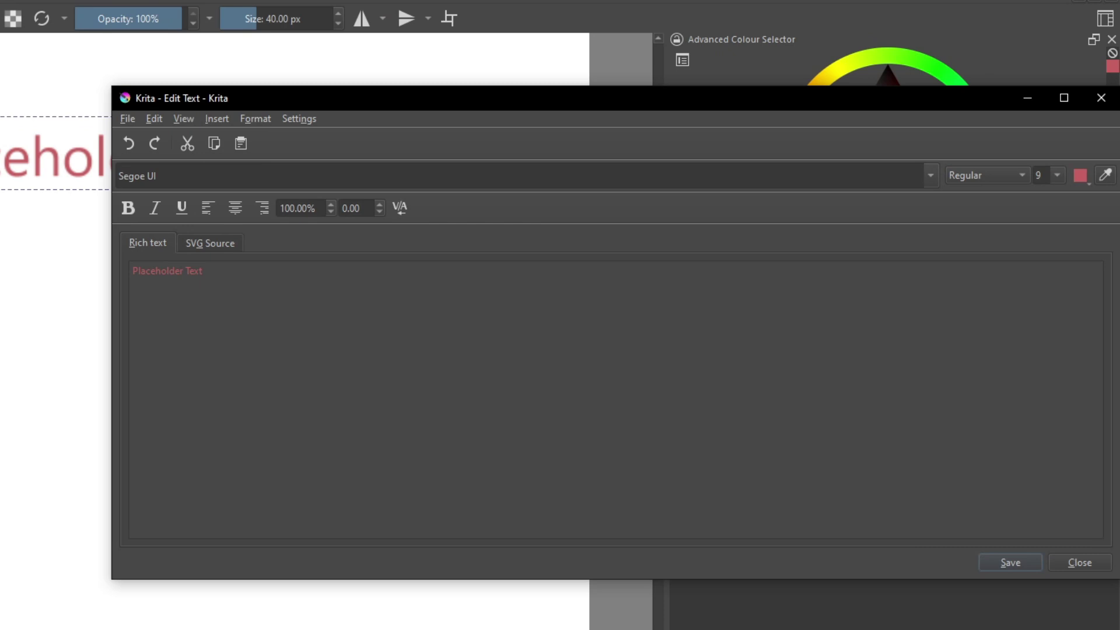
key("ctrl+a")
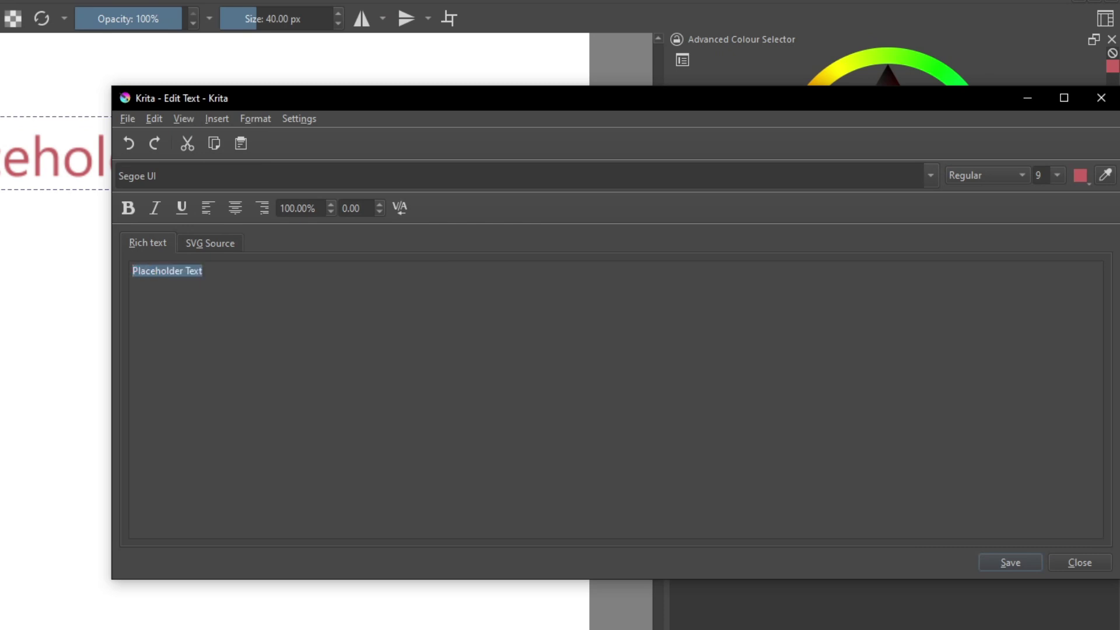
key("BackSpace")
- Make the Big Tesco text pink Cherry Bomb One and move it near the top middle
left_click(930, 176)
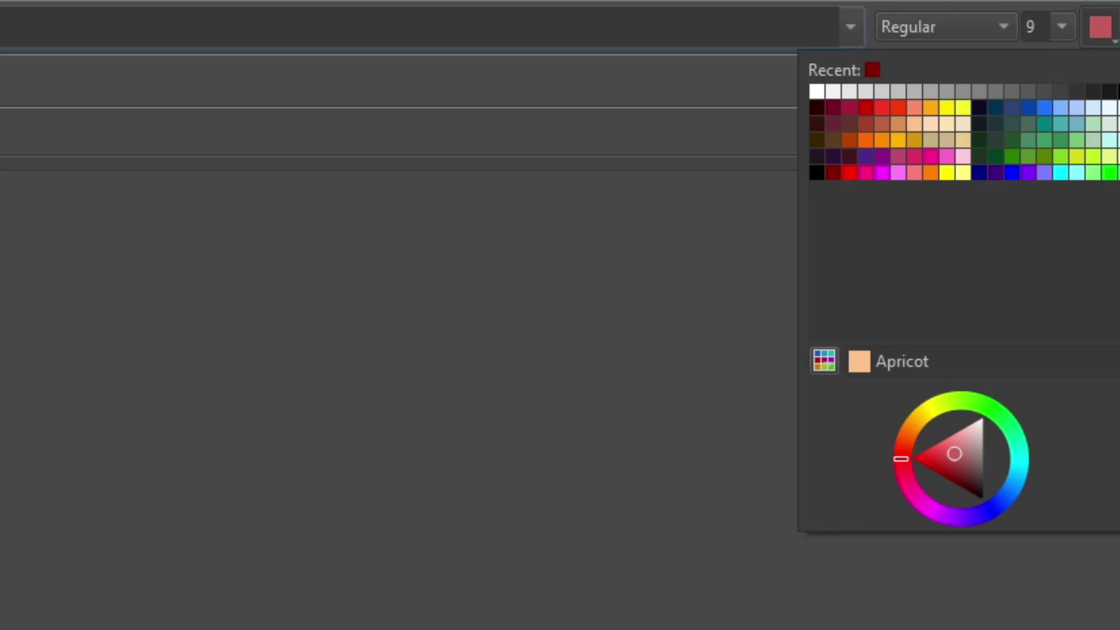
left_click_drag(953, 453, 936, 446)
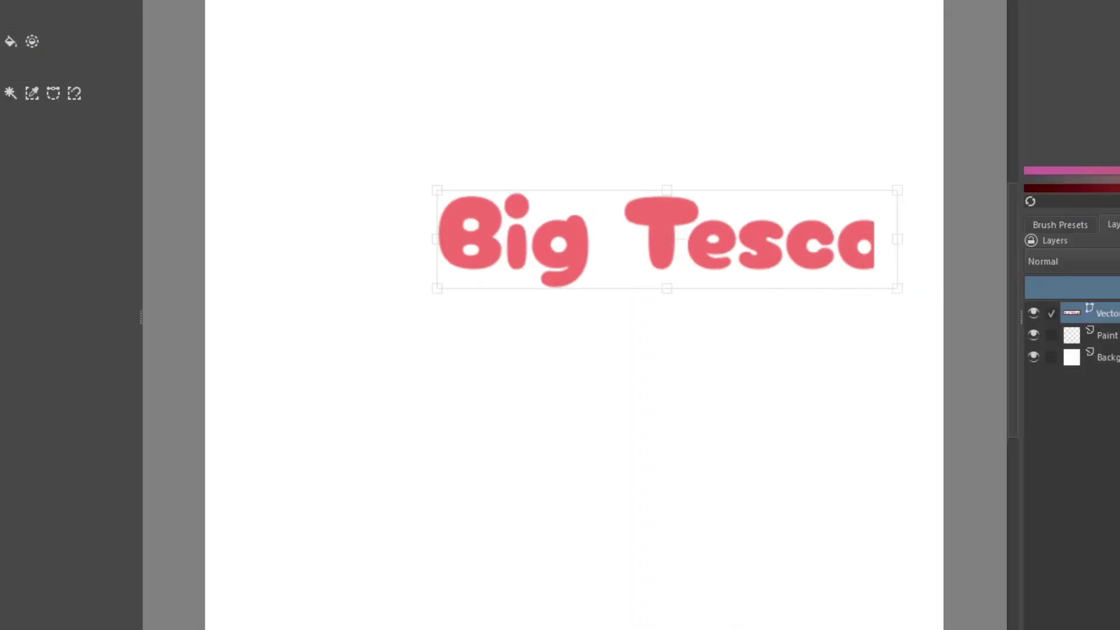
left_click_drag(630, 232, 586, 249)
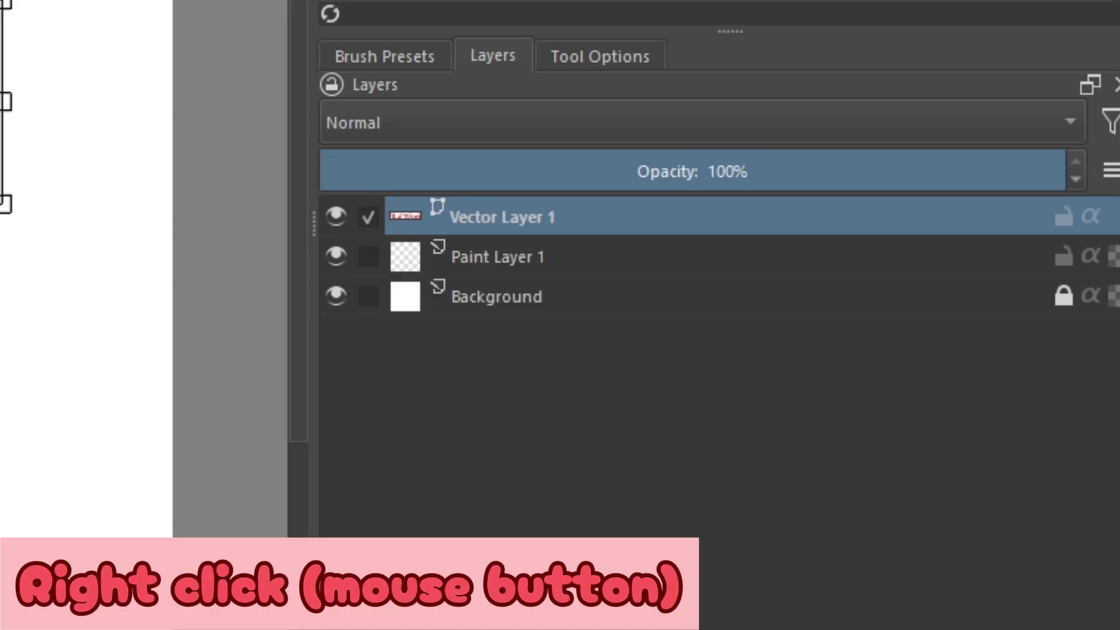
- Give Vector Layer 1 a thick blue-violet Outside Stroke layer style at 100% opacity
right_click(549, 215)
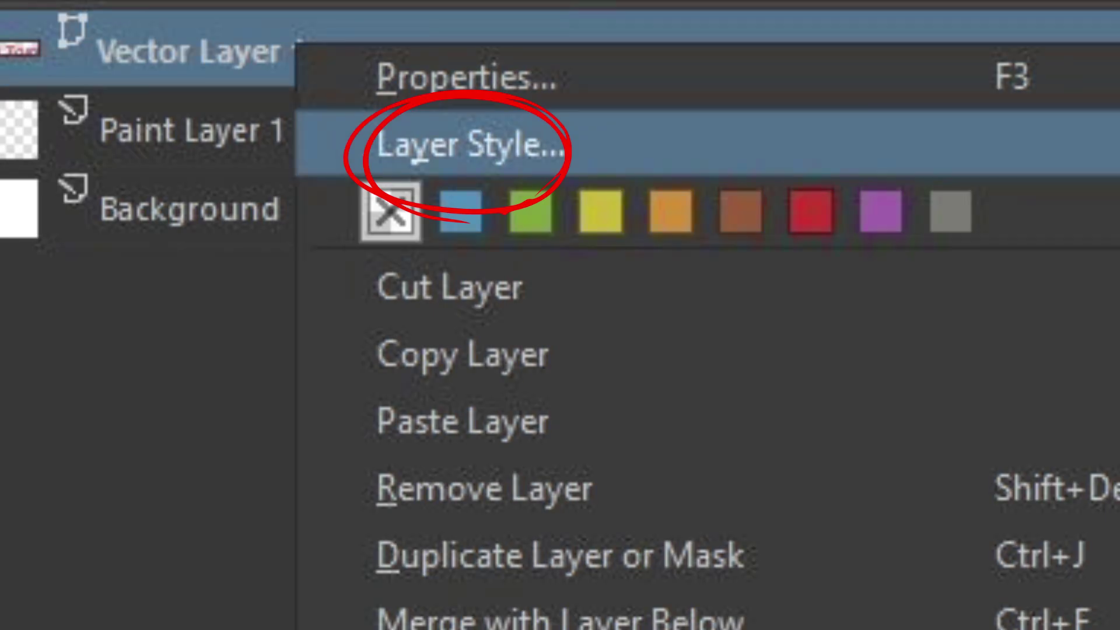
left_click(467, 145)
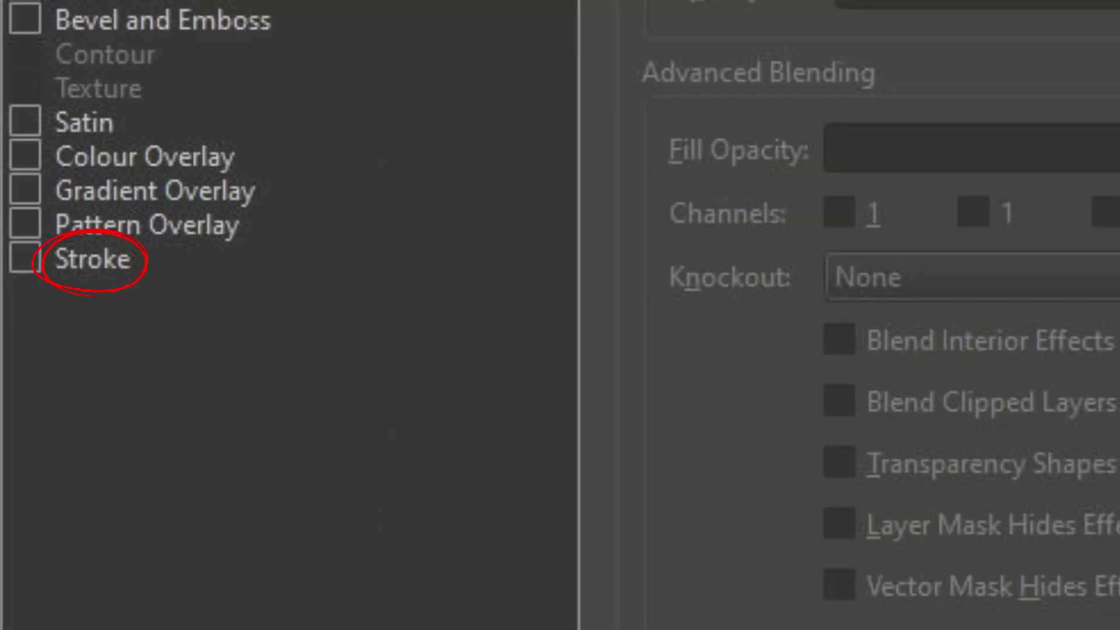
left_click(24, 259)
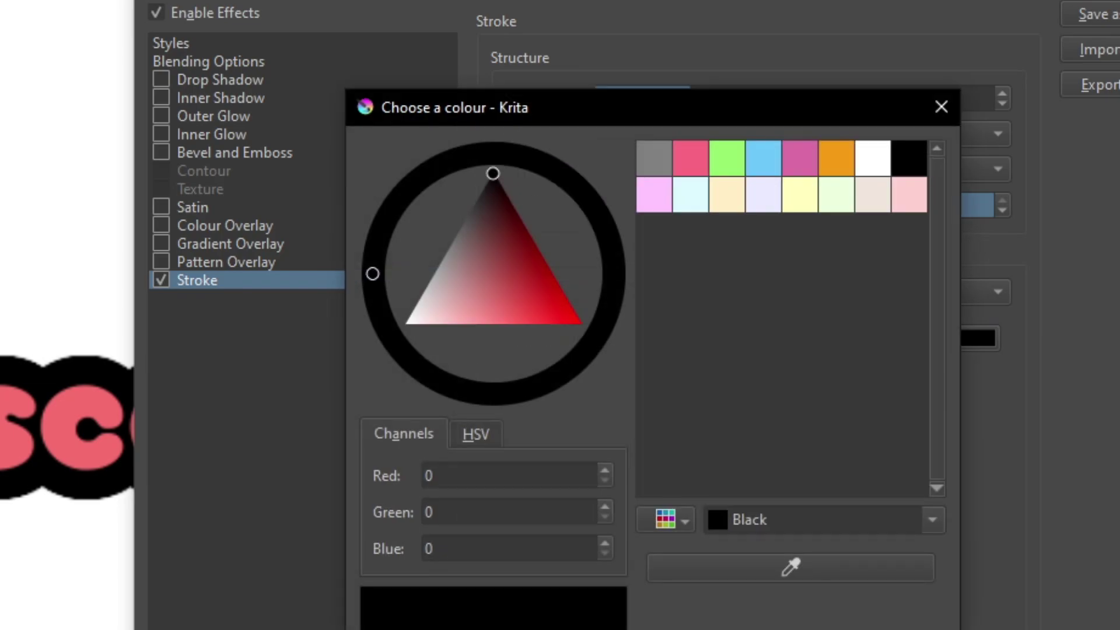
left_click_drag(513, 288, 520, 294)
key("Return")
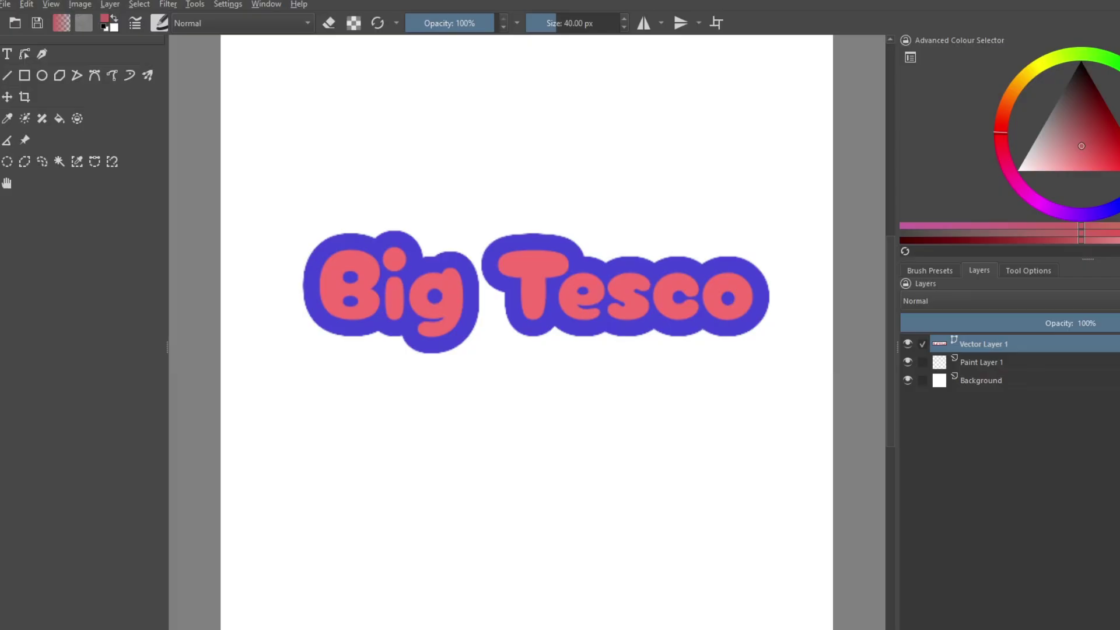